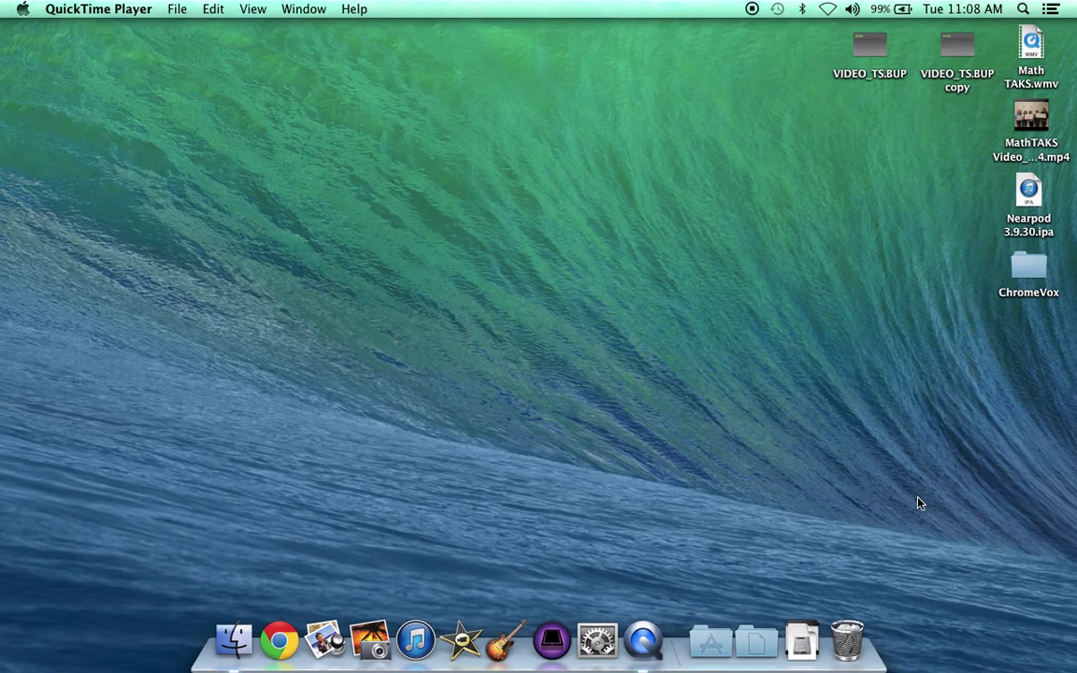
Launch Chrome and sign in to the Northside ISD portal with the suggested username and account password
click(280, 643)
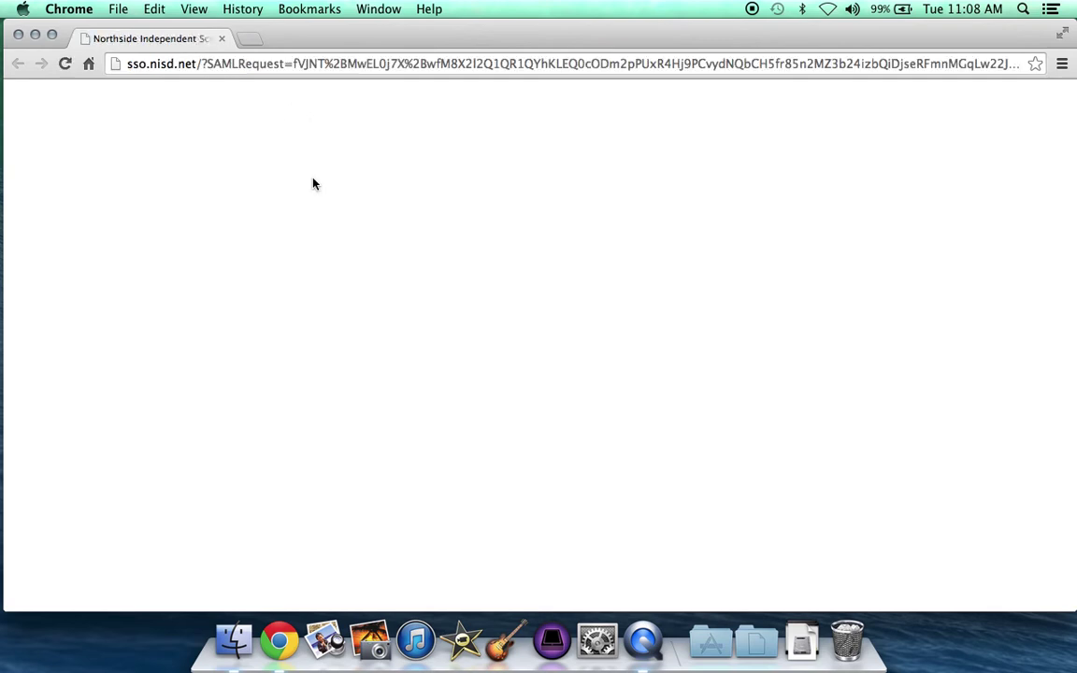
click(491, 399)
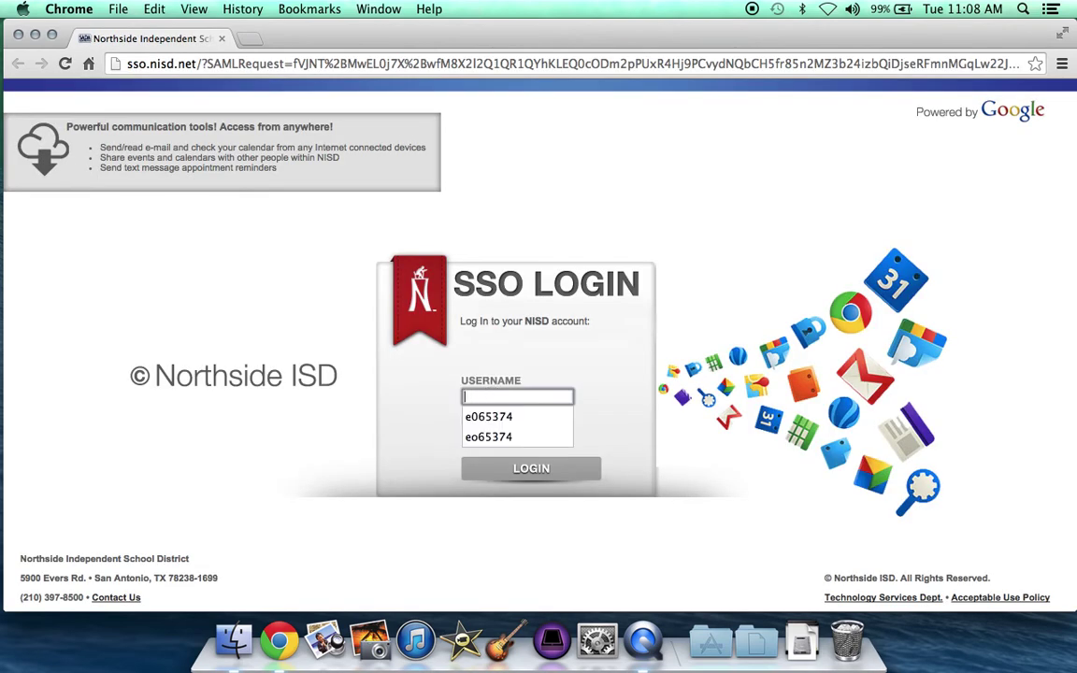
text(e06)
key(Down)
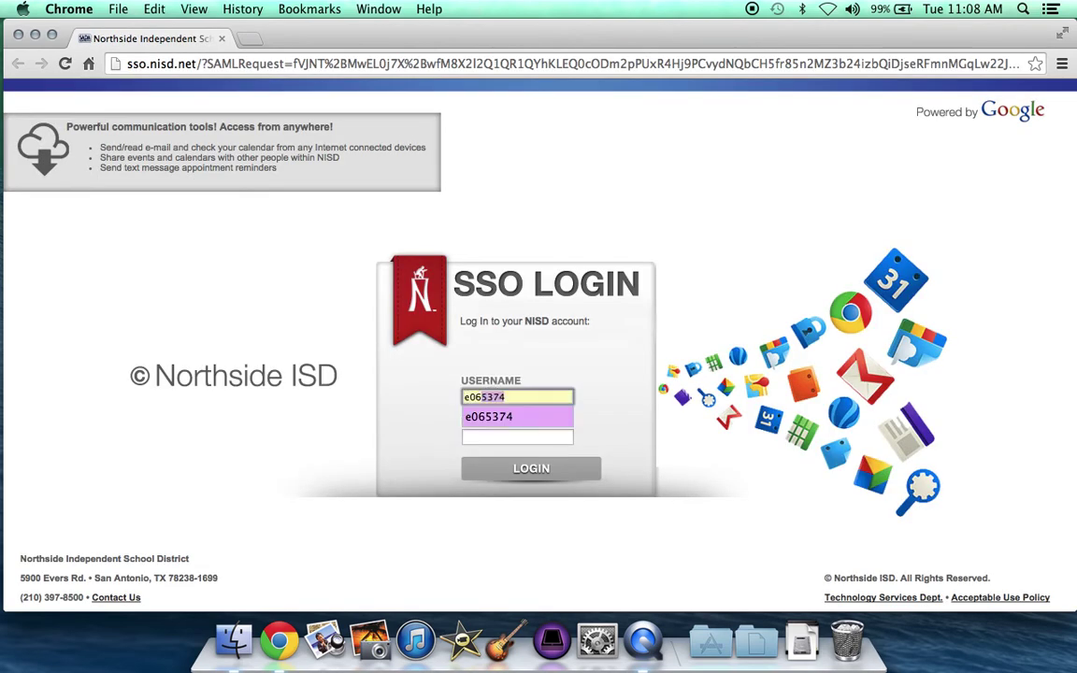
key(Tab)
text(*******)
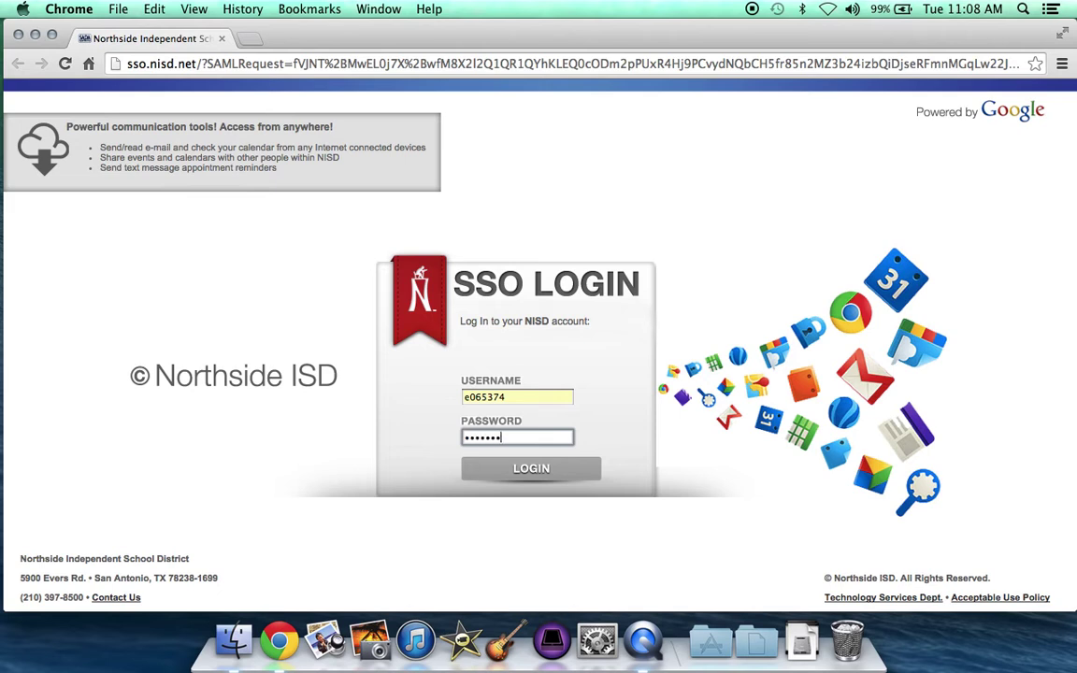
text(**)
key(Return)
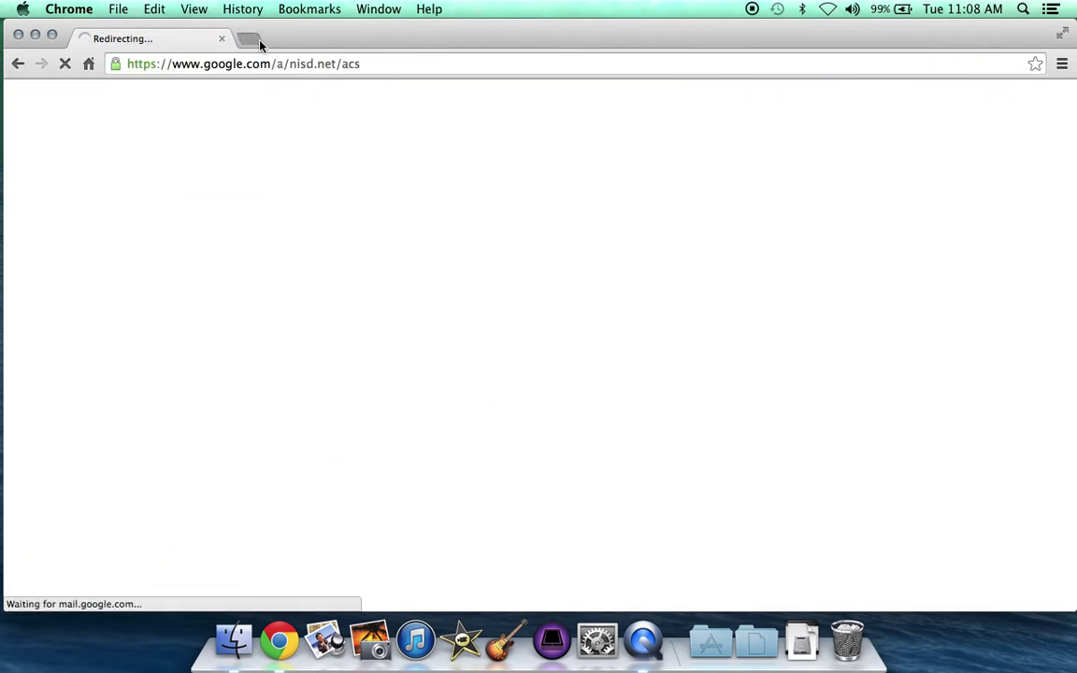
click(258, 41)
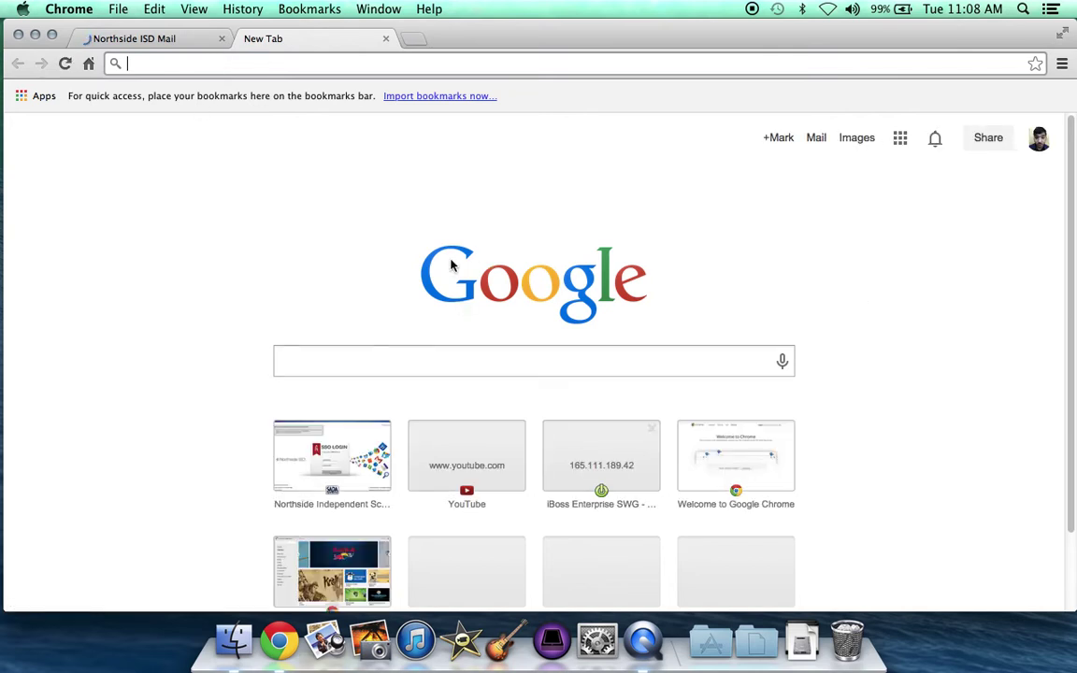
Run a web search for 'chromevox' from the address bar
click(335, 356)
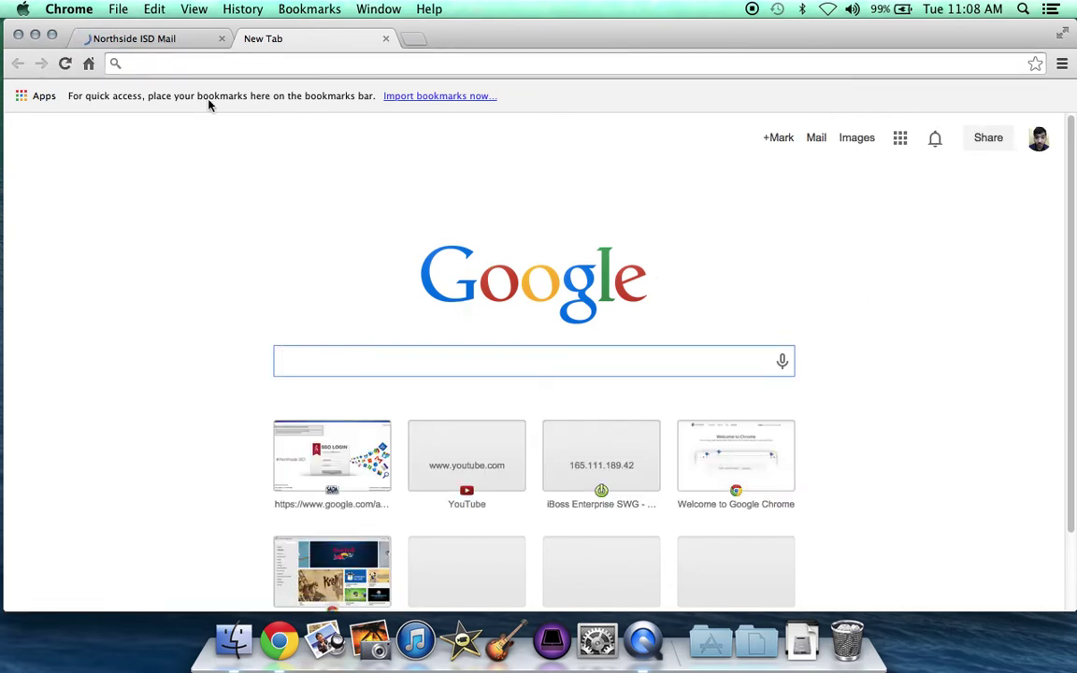
click(227, 64)
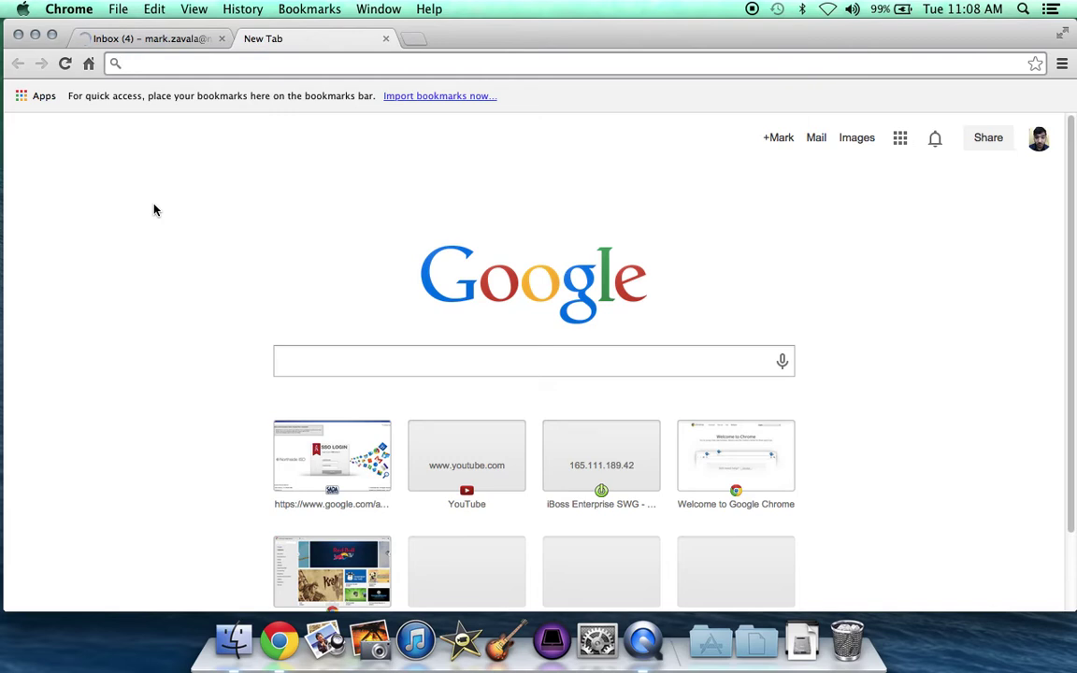
text(chrom)
key(Return)
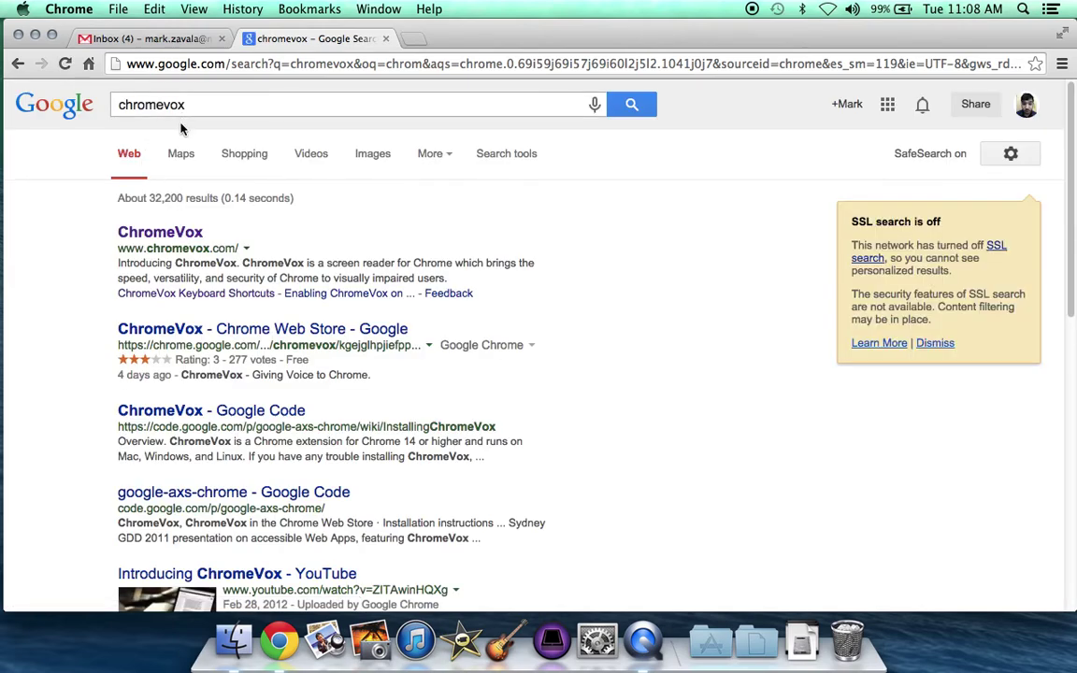
Go from the ChromeVox website to its Web Store listing and start adding it
click(161, 234)
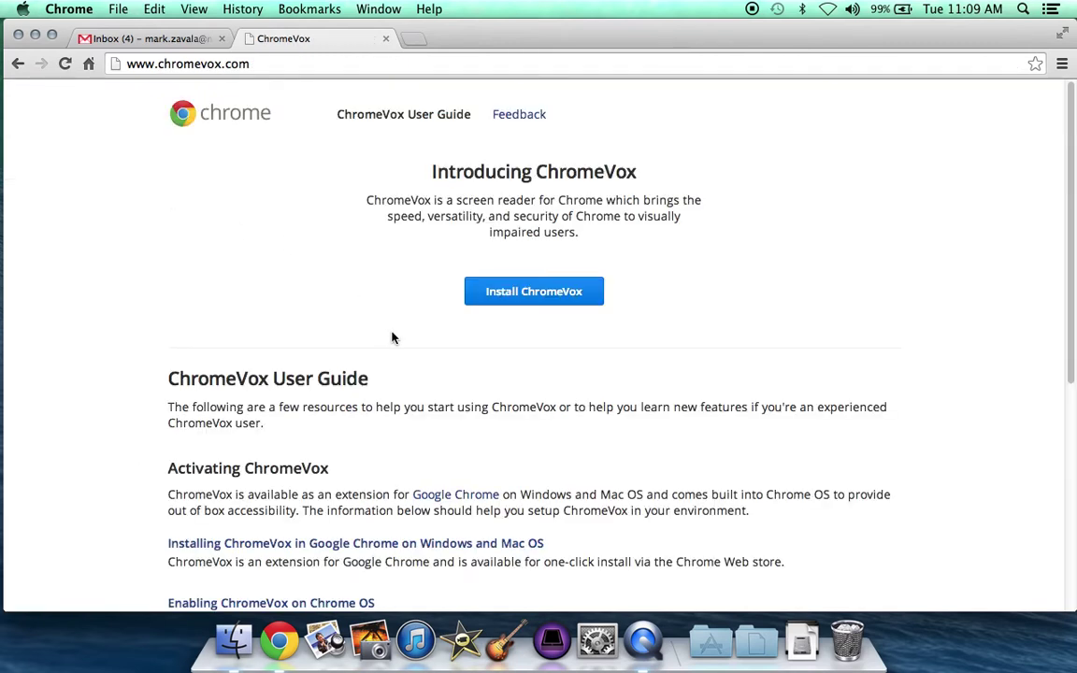
click(553, 302)
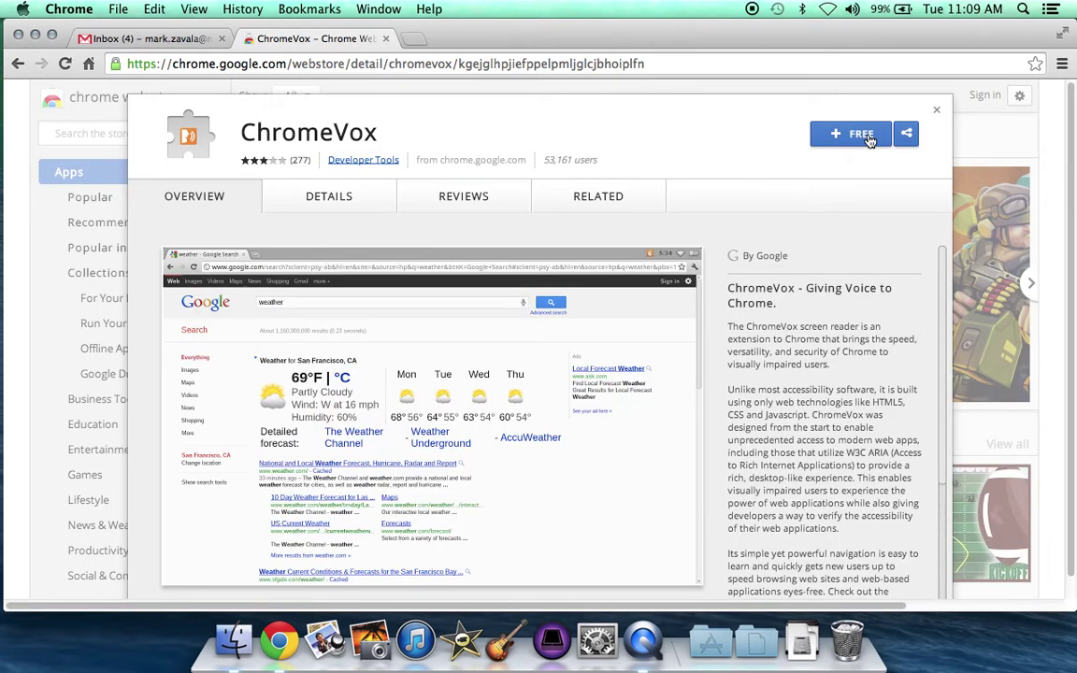
click(865, 139)
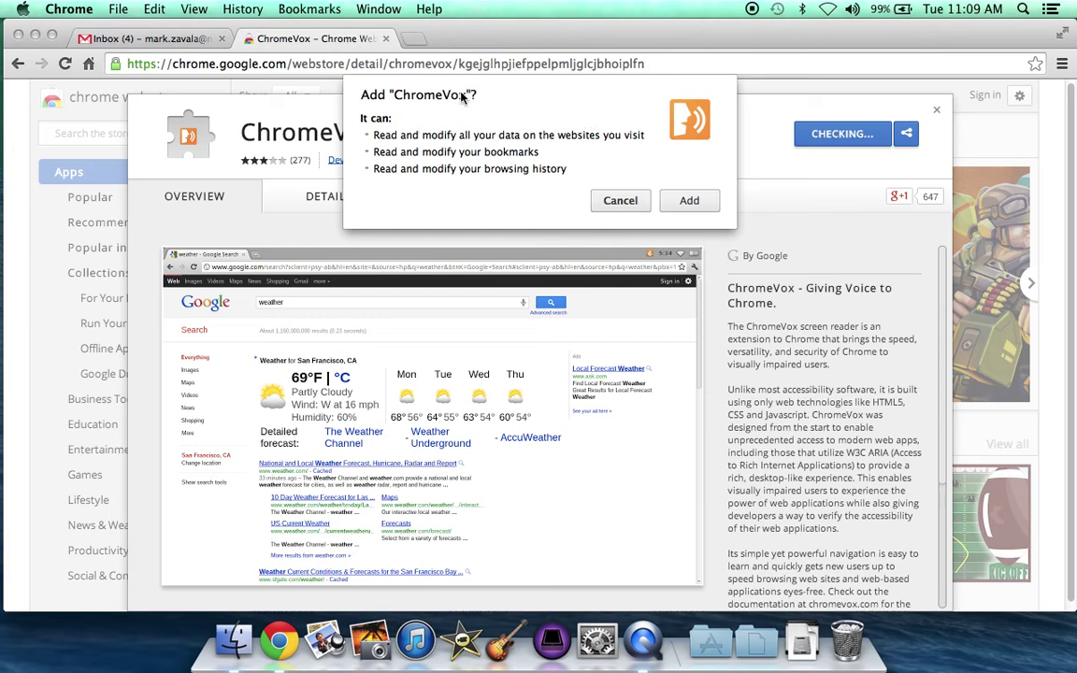
Approve the Add 'ChromeVox' permissions prompt to install the extension
click(692, 210)
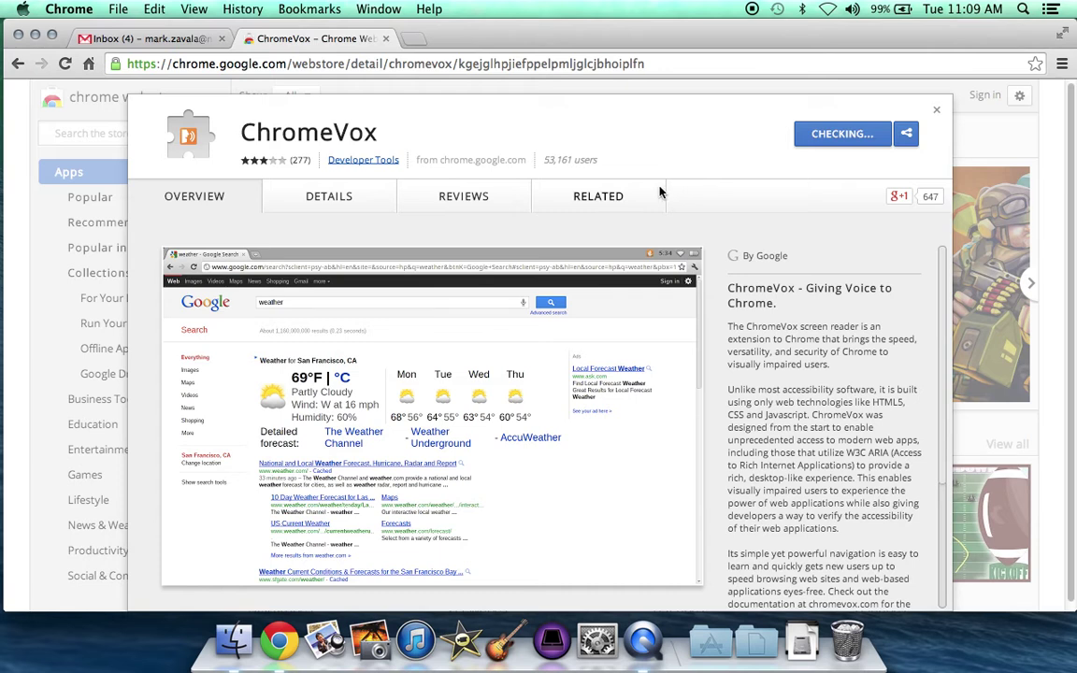
click(658, 191)
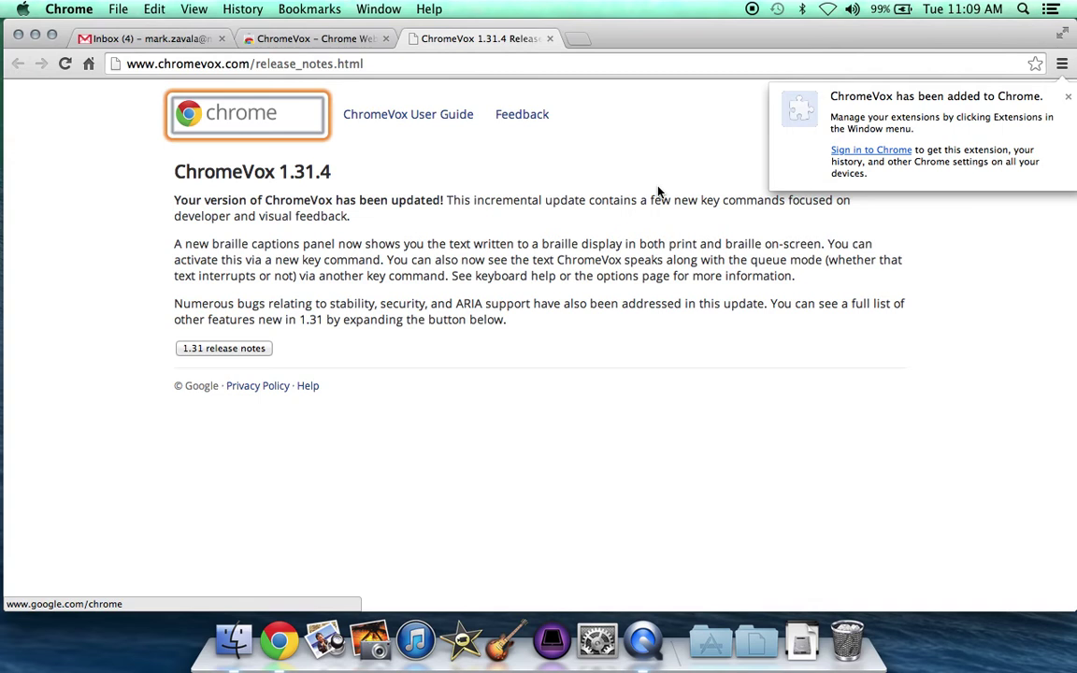
Close the 'ChromeVox has been added' bubble, select the first release-notes paragraph, and mute audio
click(323, 216)
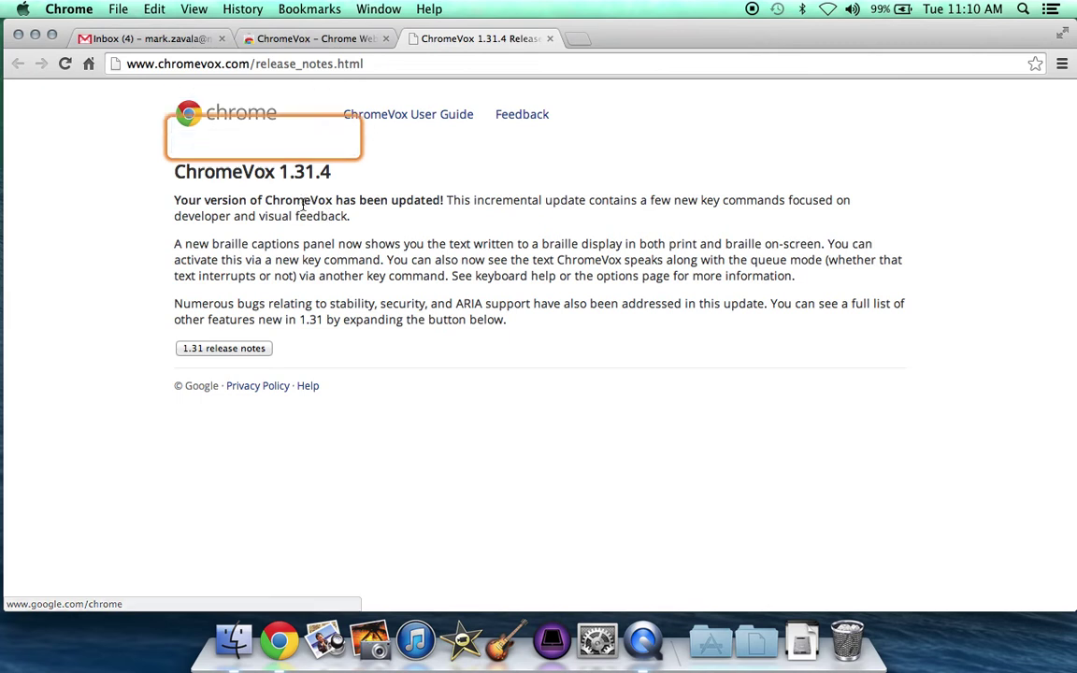
click(503, 218)
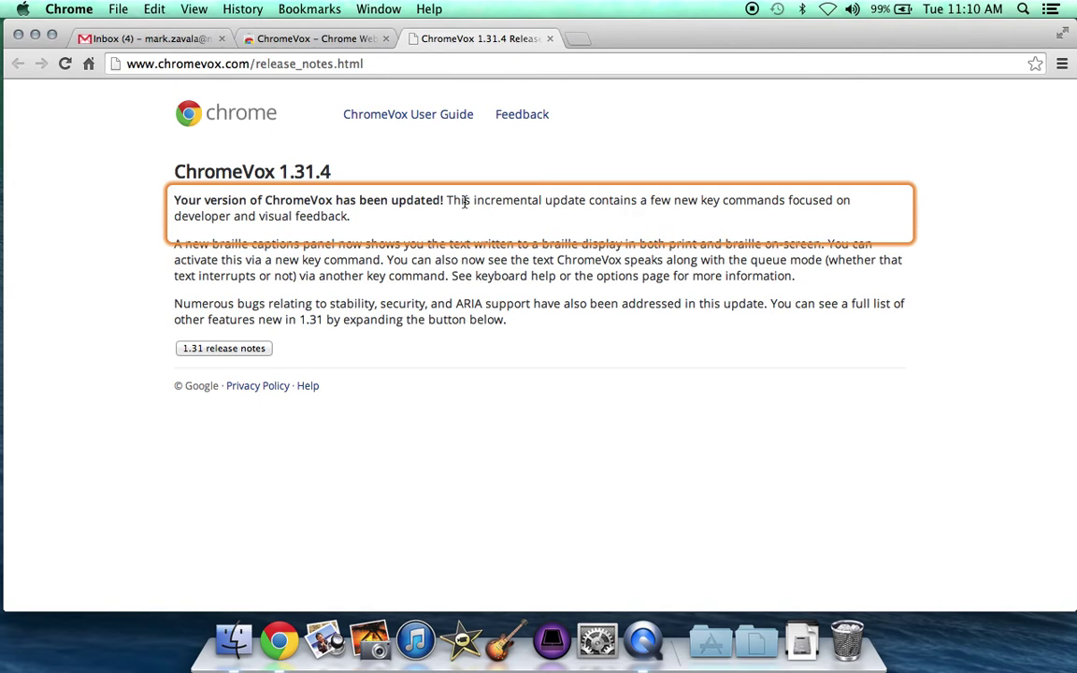
key(XF86AudioMute)
Disable ChromeVox in Settings > Extensions, close that tab, and open the ChromeVox User Guide
click(1063, 65)
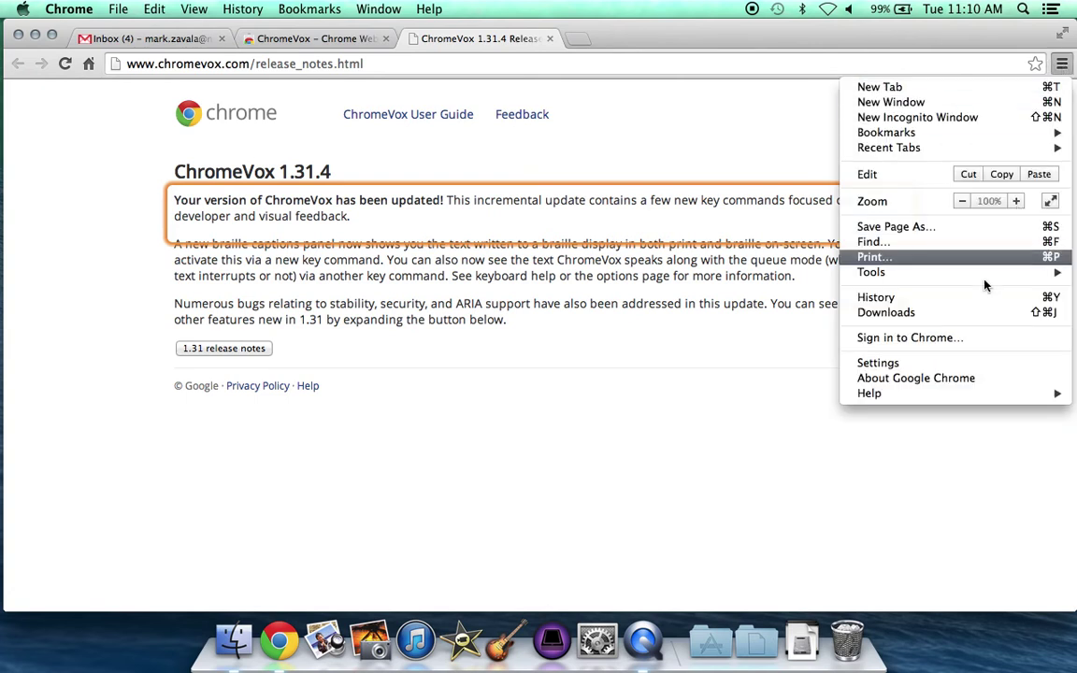
click(935, 362)
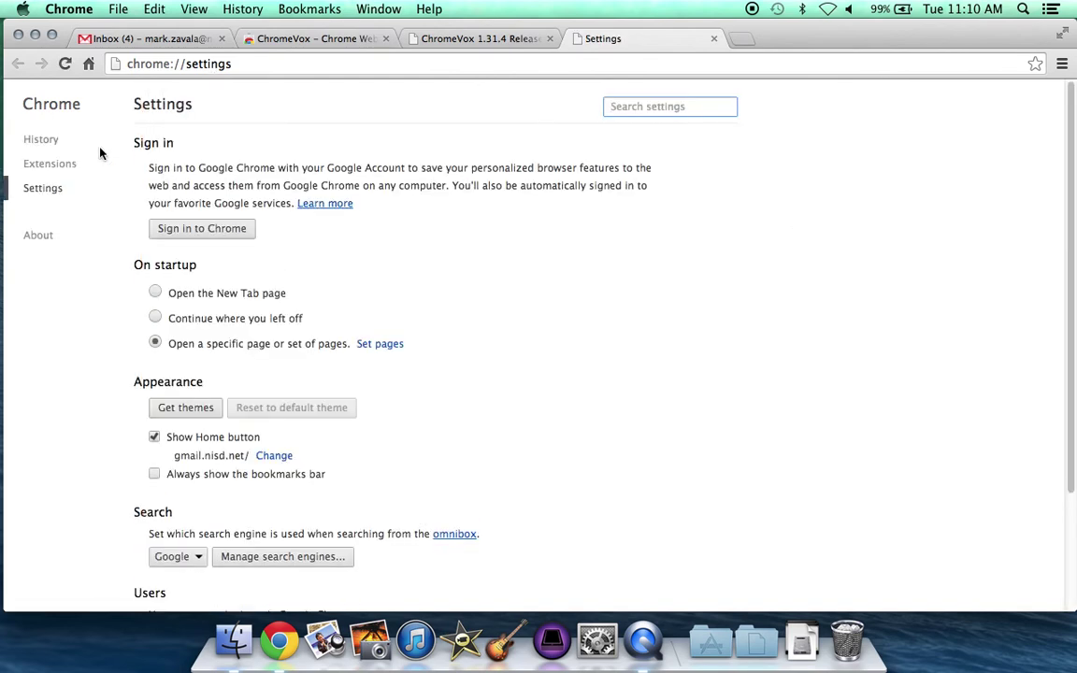
click(61, 166)
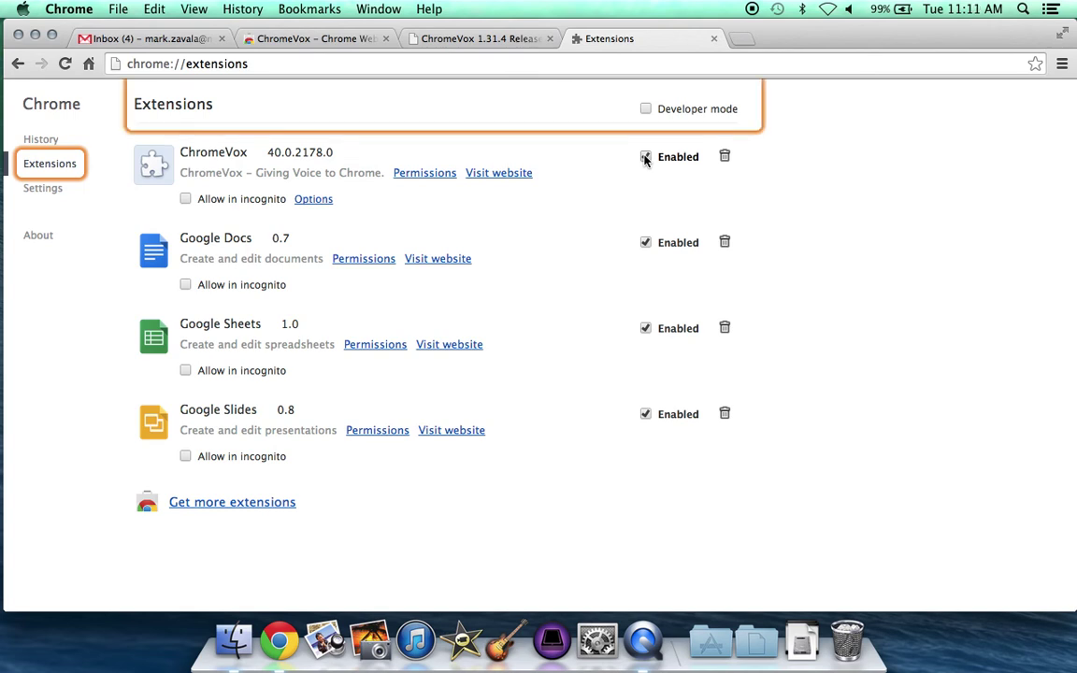
click(645, 158)
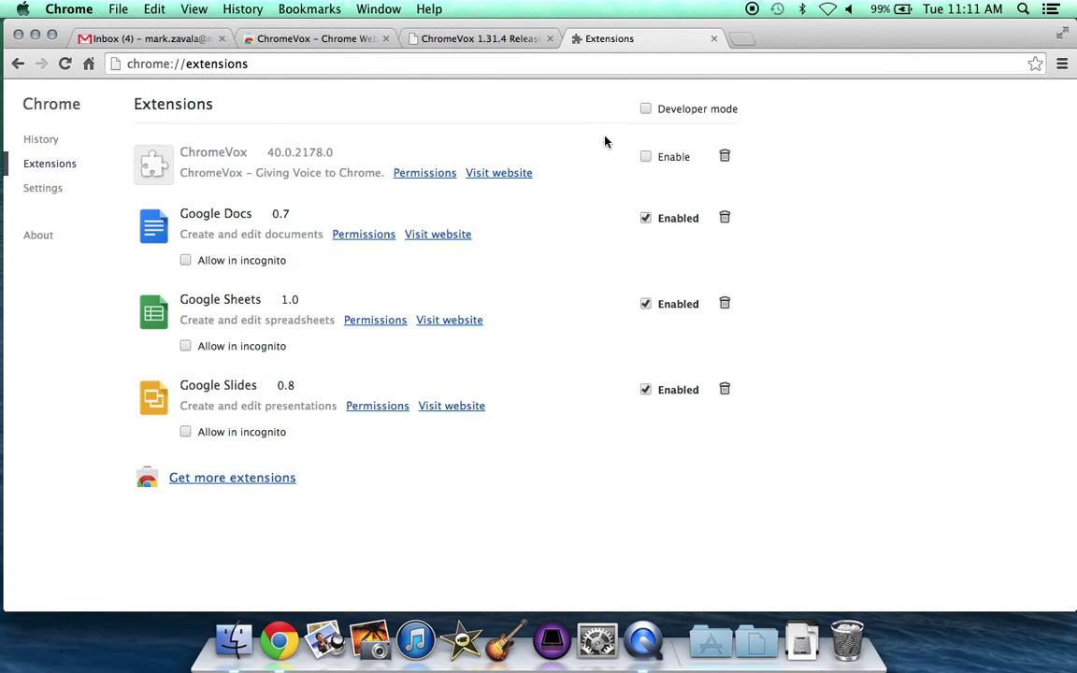
click(713, 38)
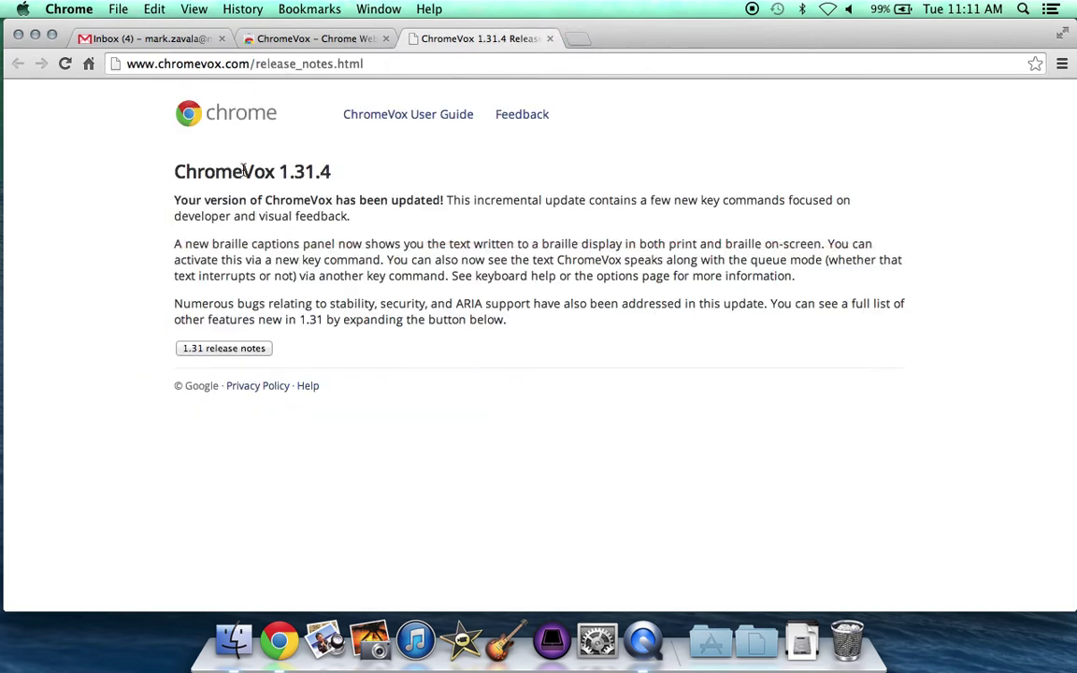
click(366, 116)
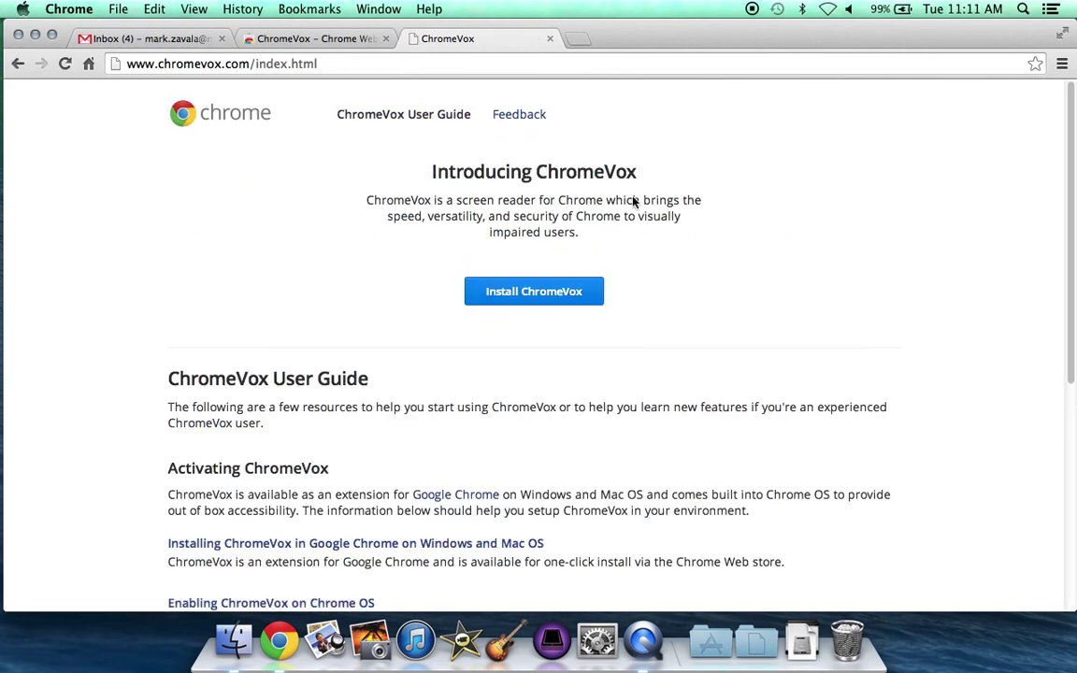
Open the ChromeVox Interactive Tutorial from the User Guide and continue to Sticky Mode
scroll(428, 378, down, 1)
scroll(430, 389, down, 4)
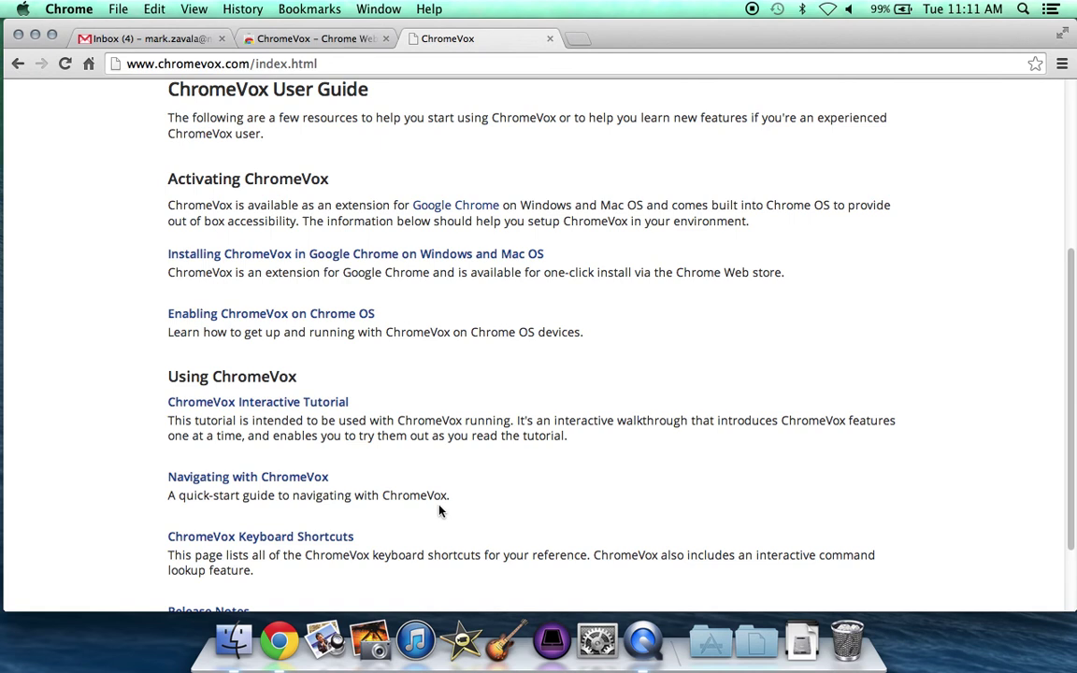
scroll(436, 503, down, 1)
click(291, 362)
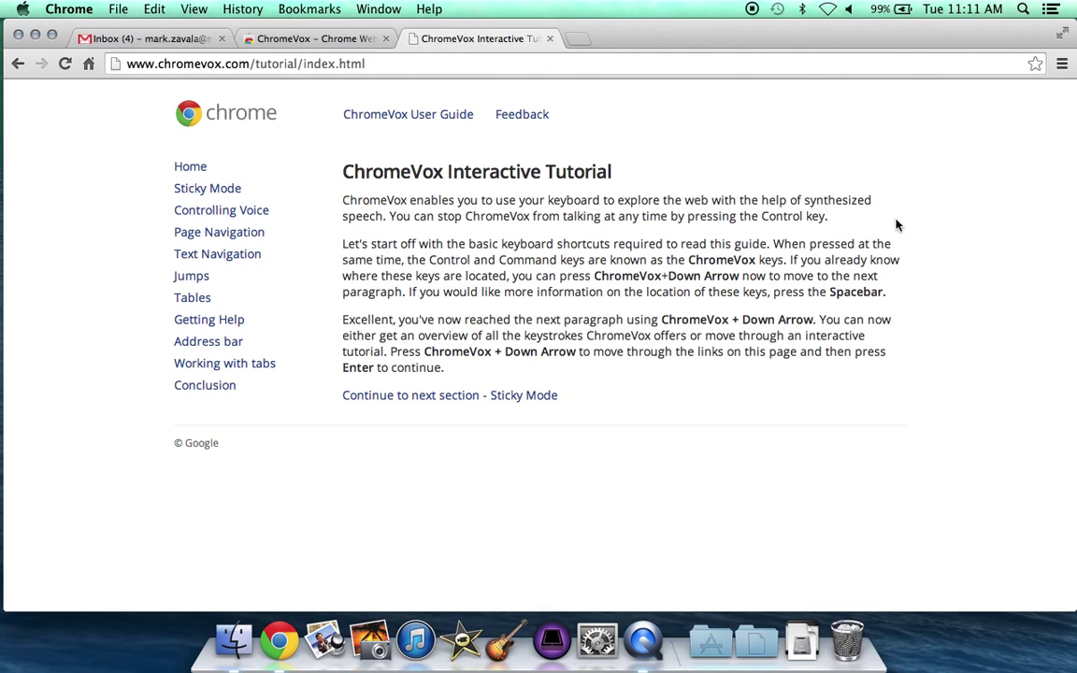
click(423, 396)
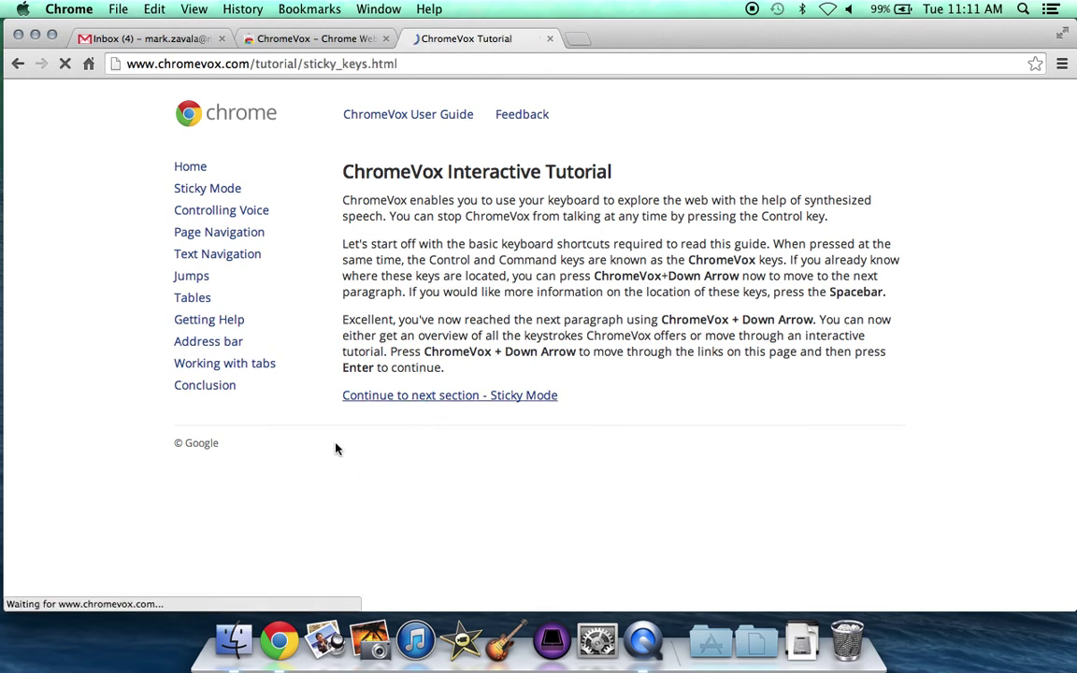